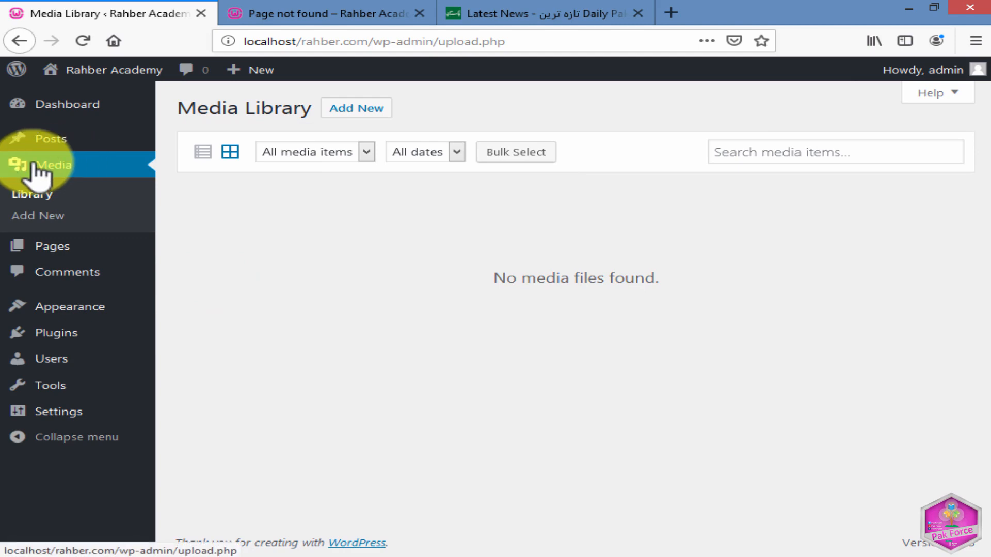
View the list of all posts, and return to the media library.
click(68, 163)
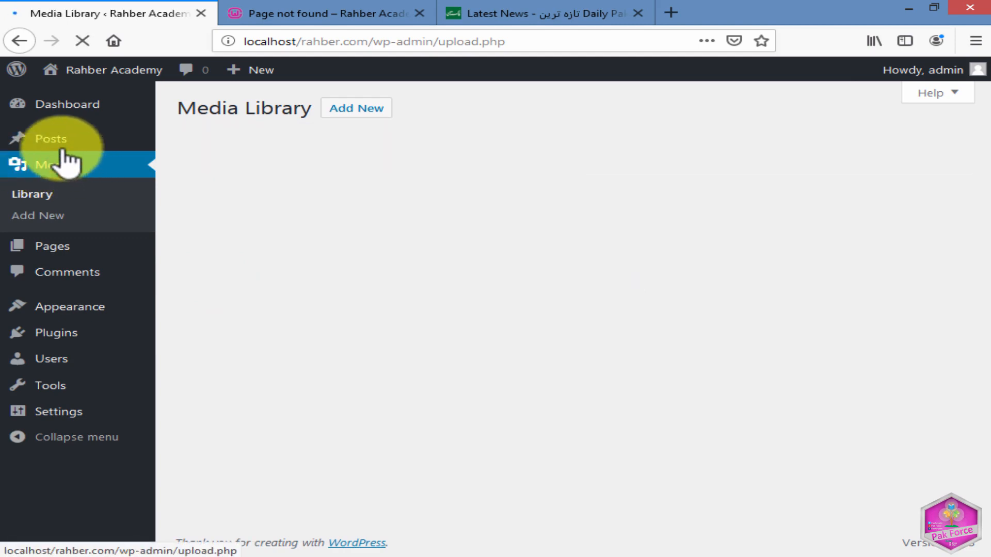
click(57, 138)
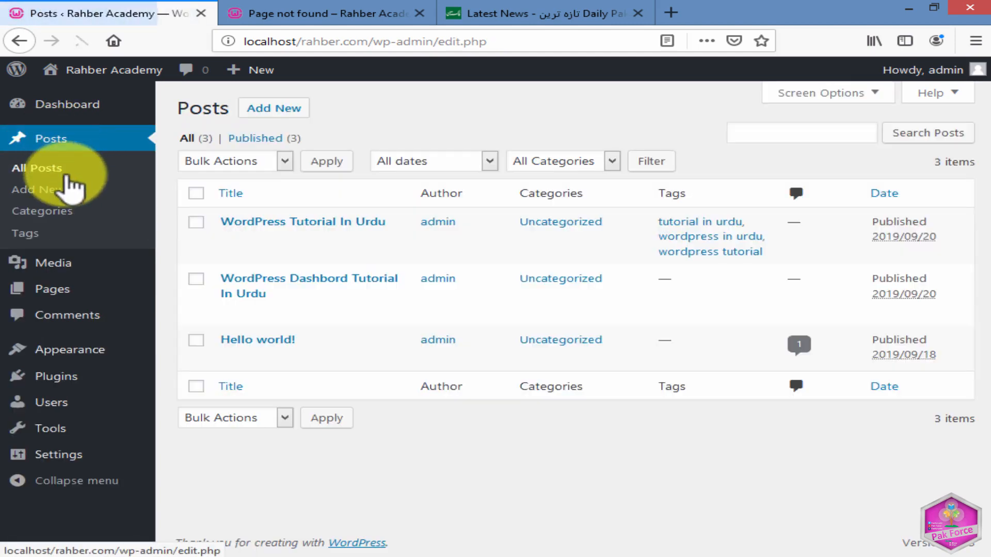
mouse_move(55, 274)
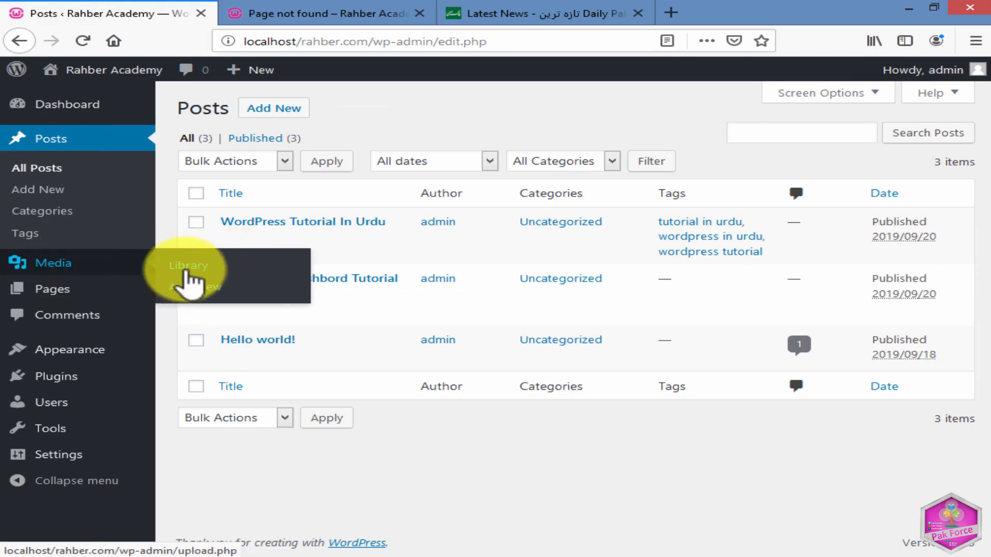
click(41, 265)
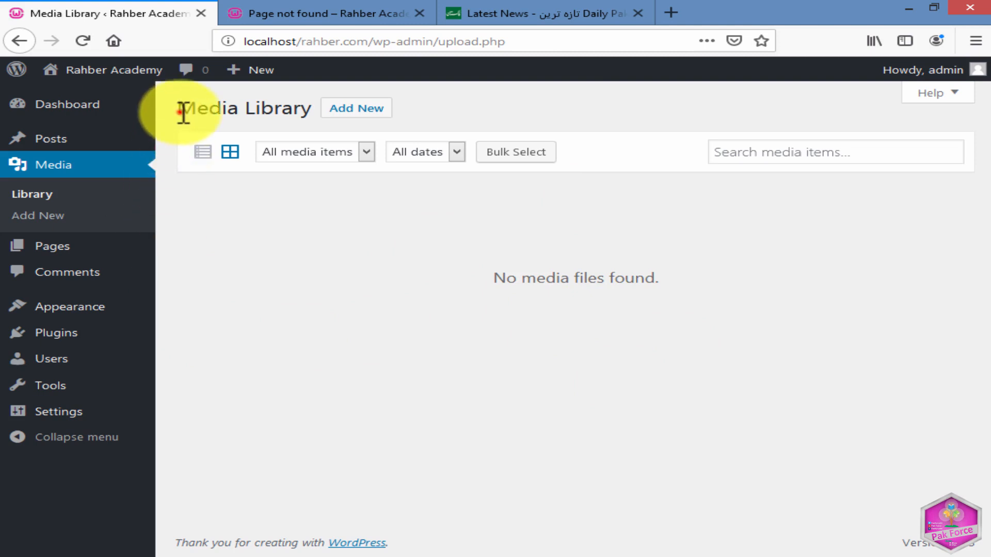
drag(183, 113, 387, 128)
click(583, 91)
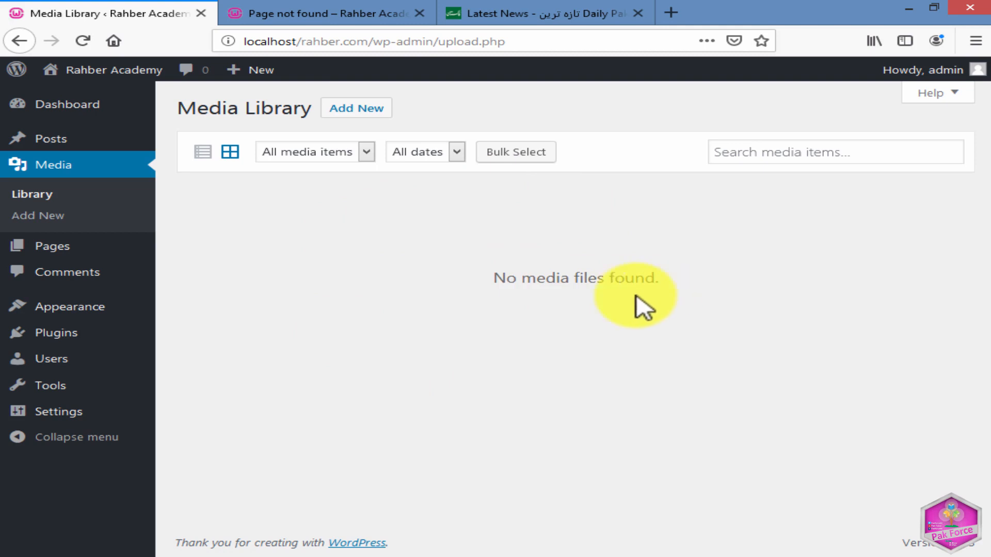
Try to upload bandwidth-close-up-connection-1148820.jpg from the Downloads folder to the media library, and check the maximum upload file size.
click(356, 110)
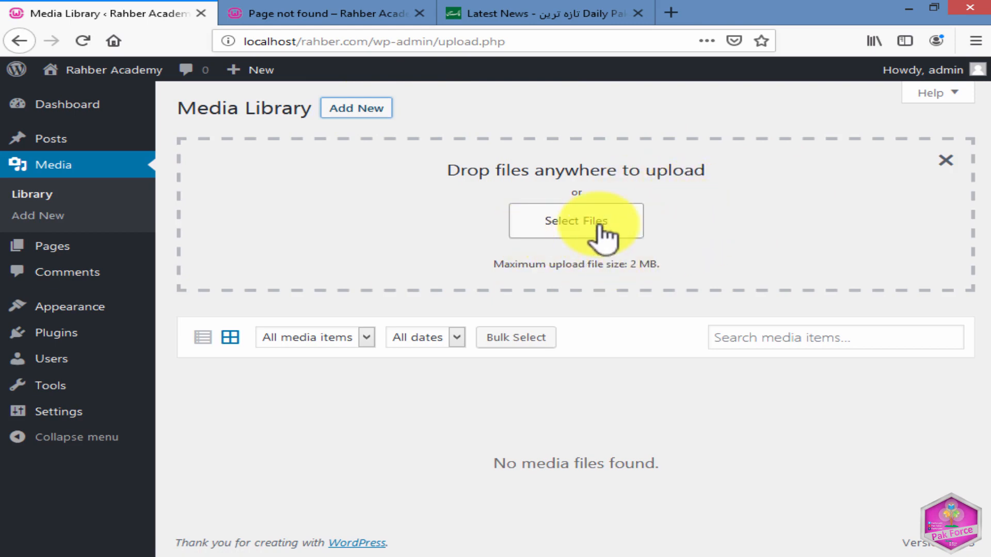
drag(711, 12, 471, 121)
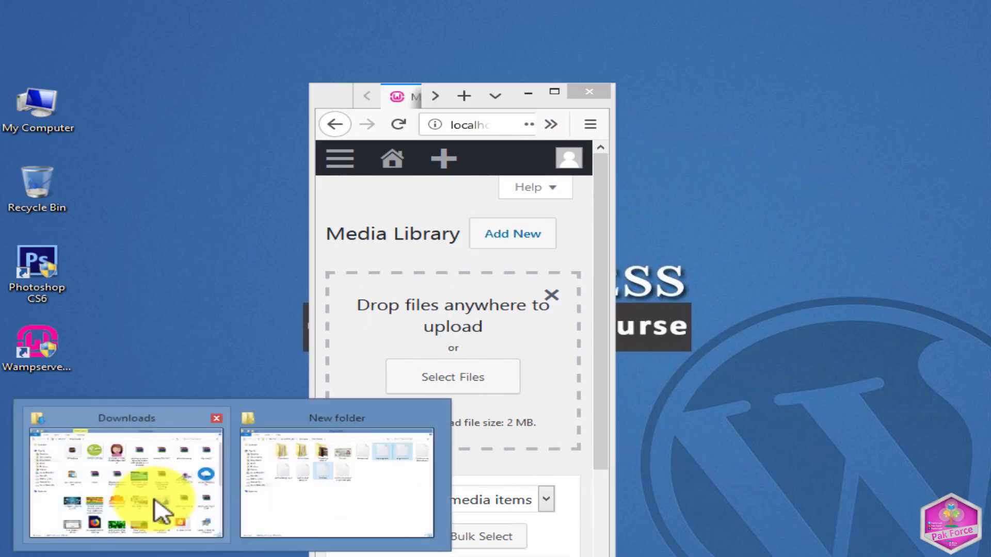
click(153, 499)
drag(547, 260, 422, 382)
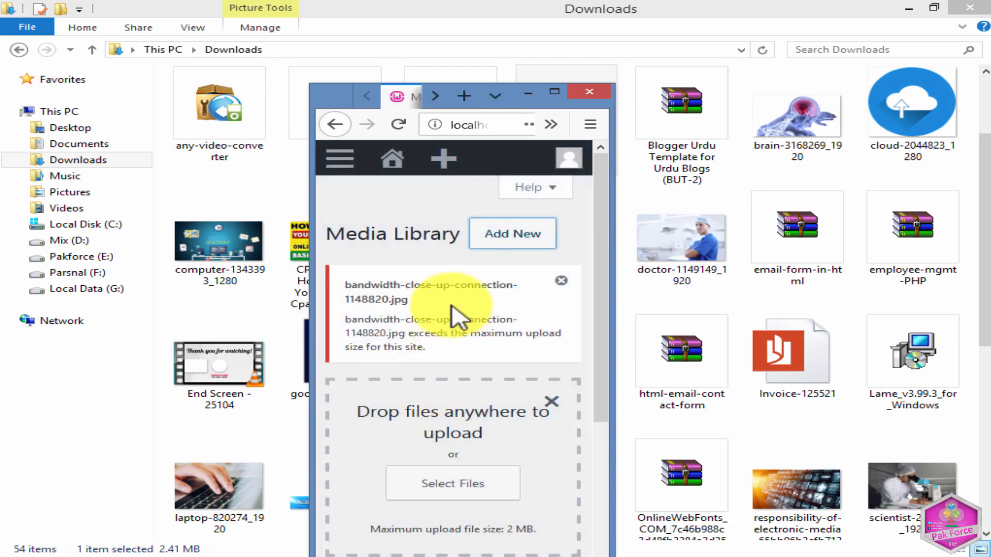
click(554, 91)
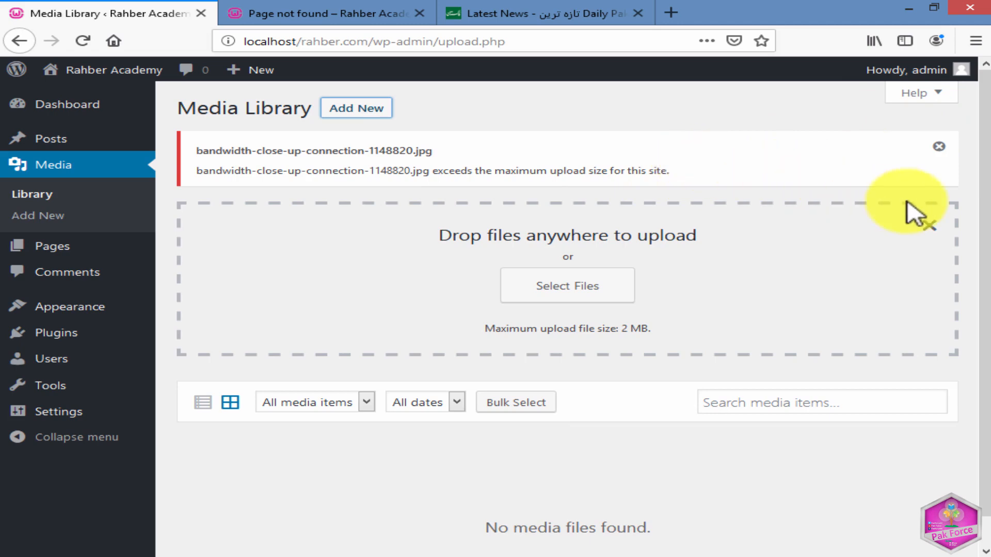
click(940, 149)
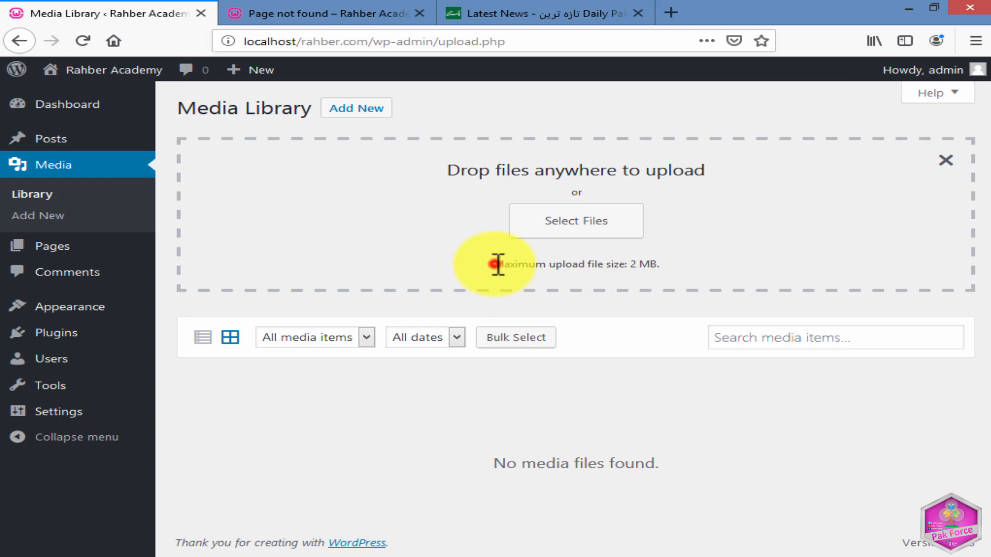
drag(497, 265, 671, 272)
click(669, 266)
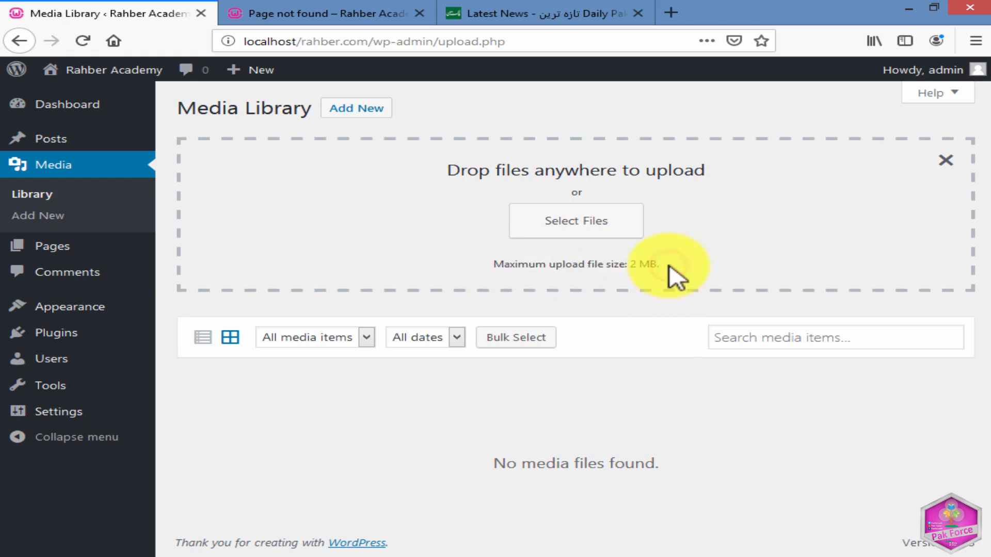
Upload the cPanel-hosting-icon image to the media library by dropping it in from the Downloads folder.
mouse_move(186, 549)
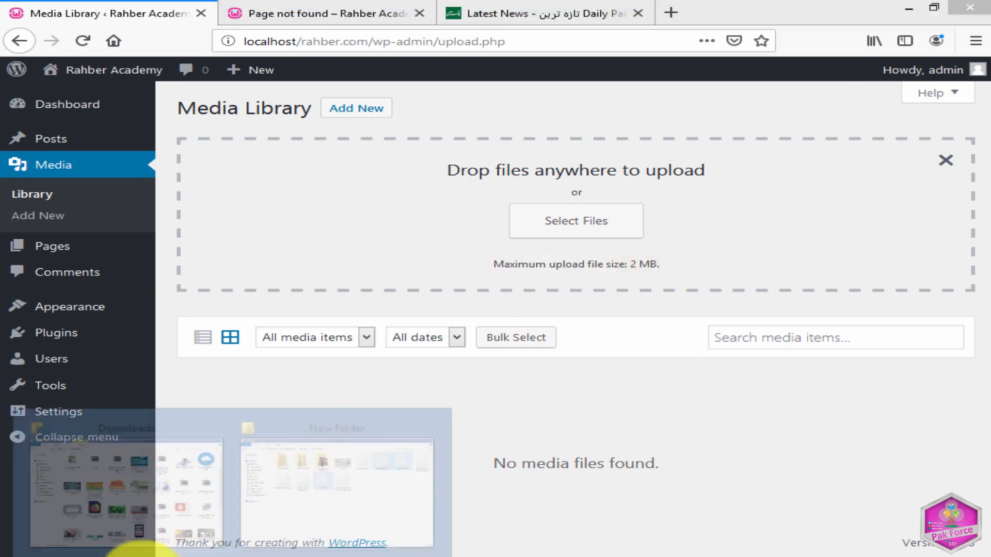
click(206, 467)
click(354, 177)
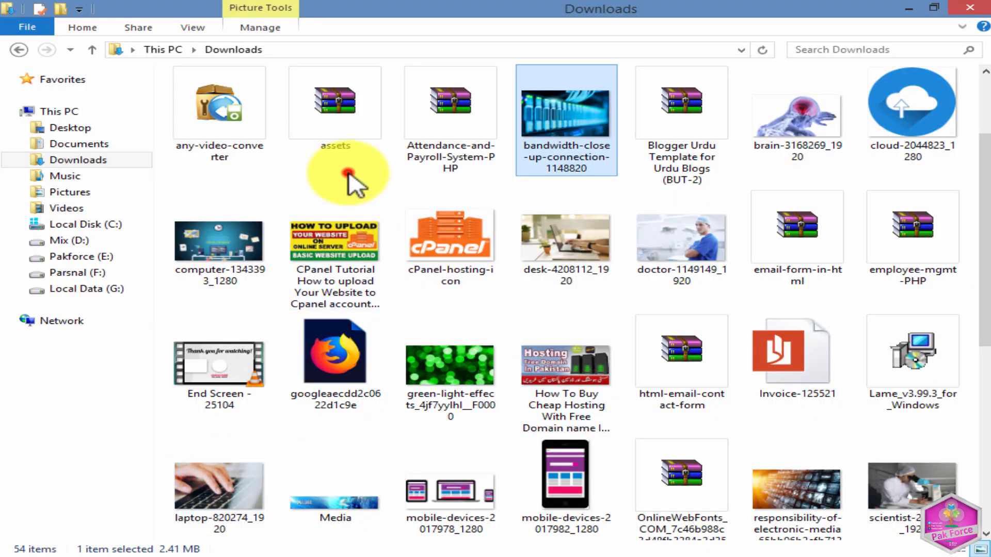
click(448, 252)
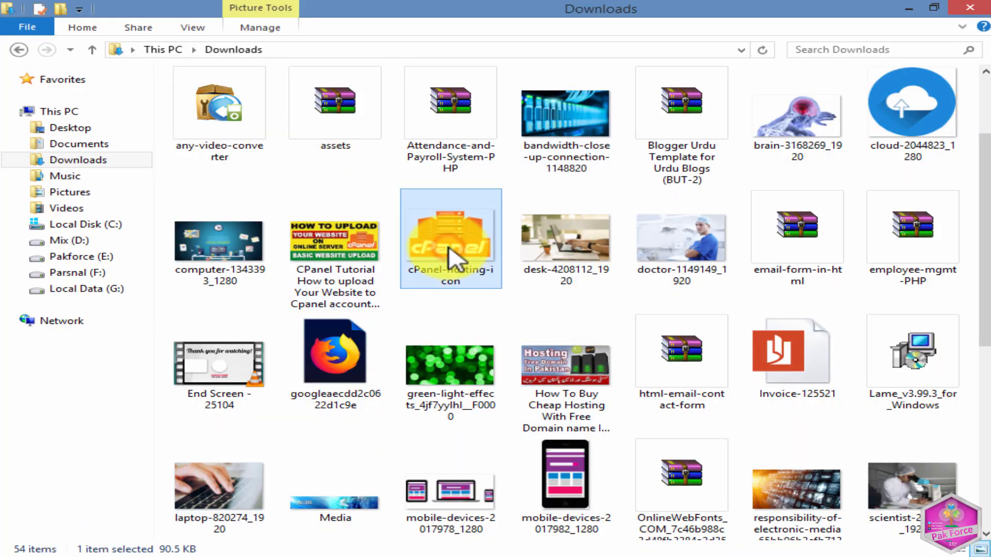
drag(450, 239, 542, 227)
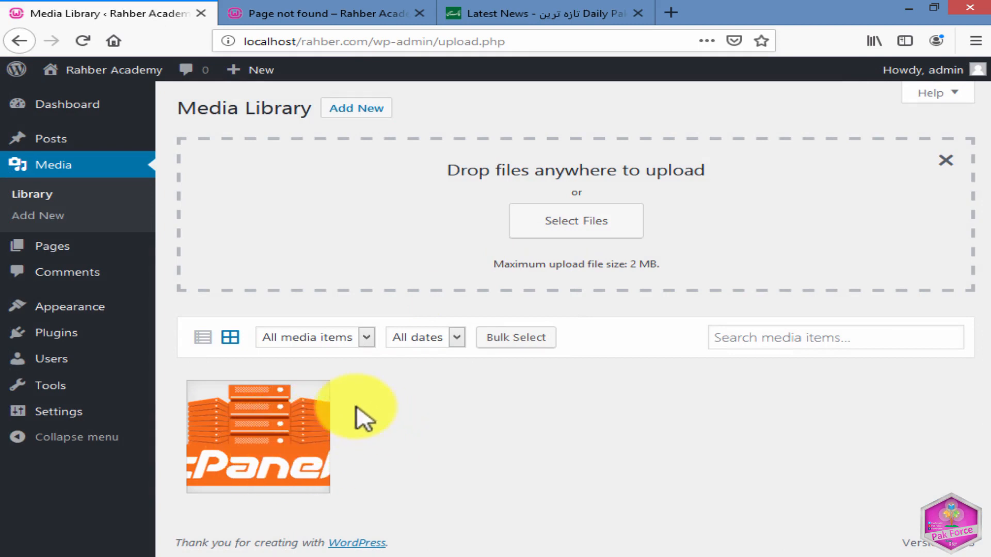
Upload the 20190215_072352 image from the Downloads folder with the file picker, and close the uploader.
click(596, 225)
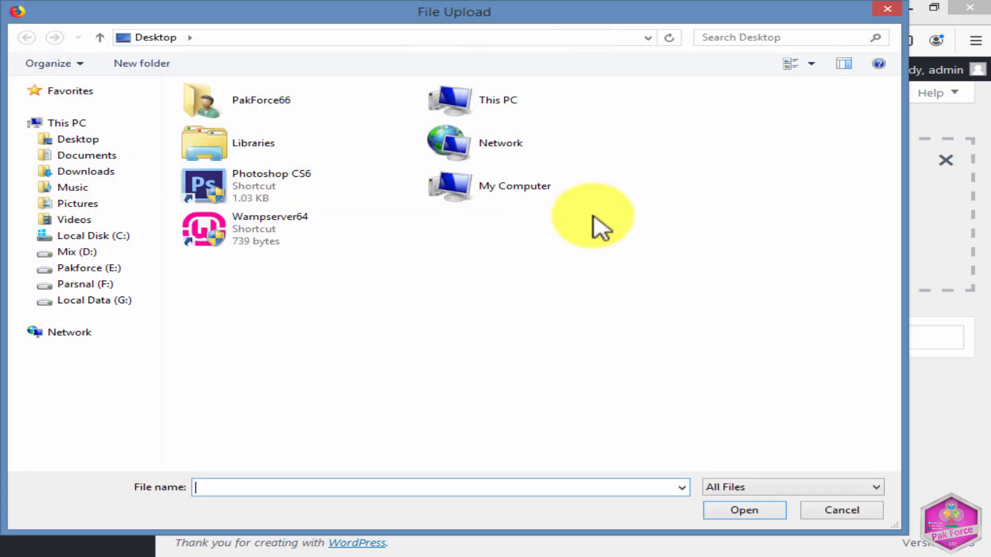
click(88, 173)
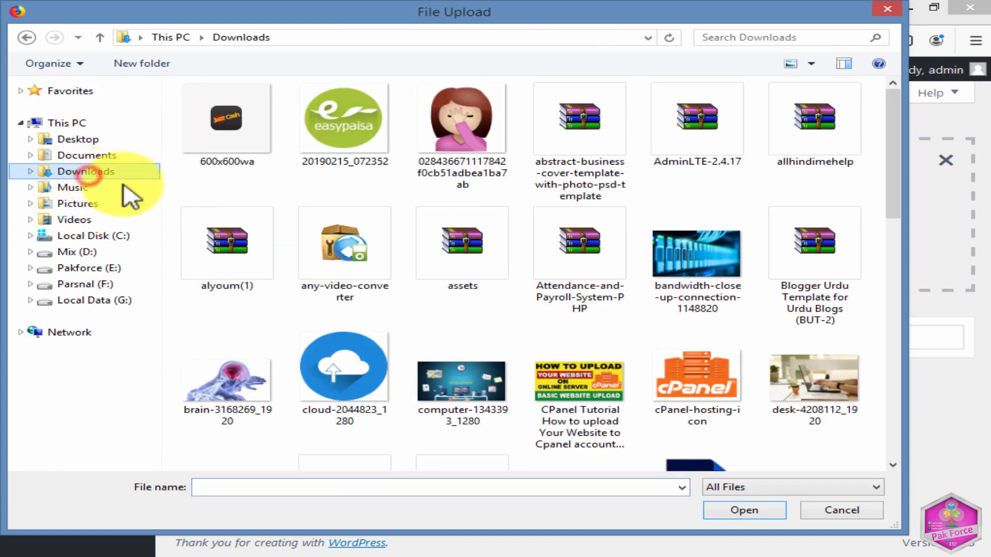
click(396, 187)
click(347, 103)
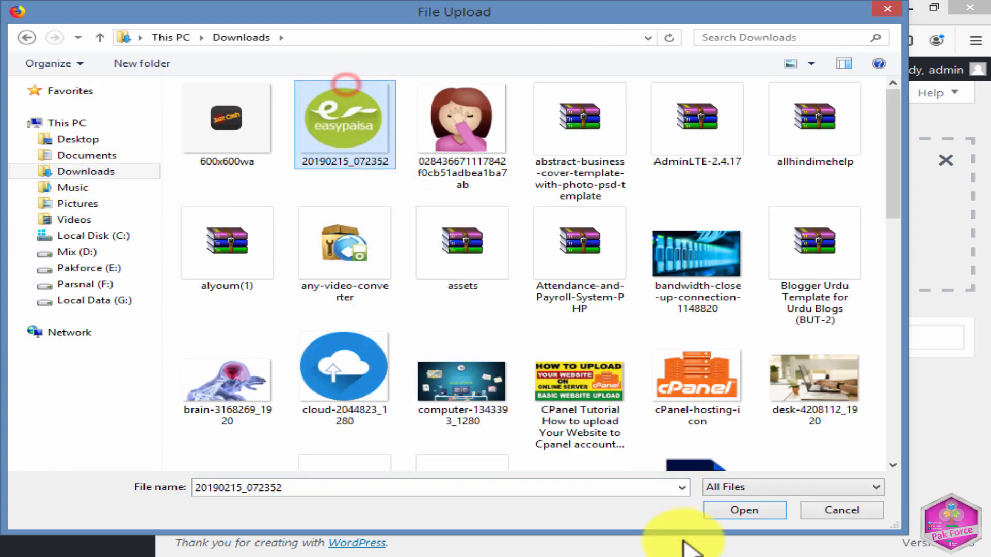
click(743, 510)
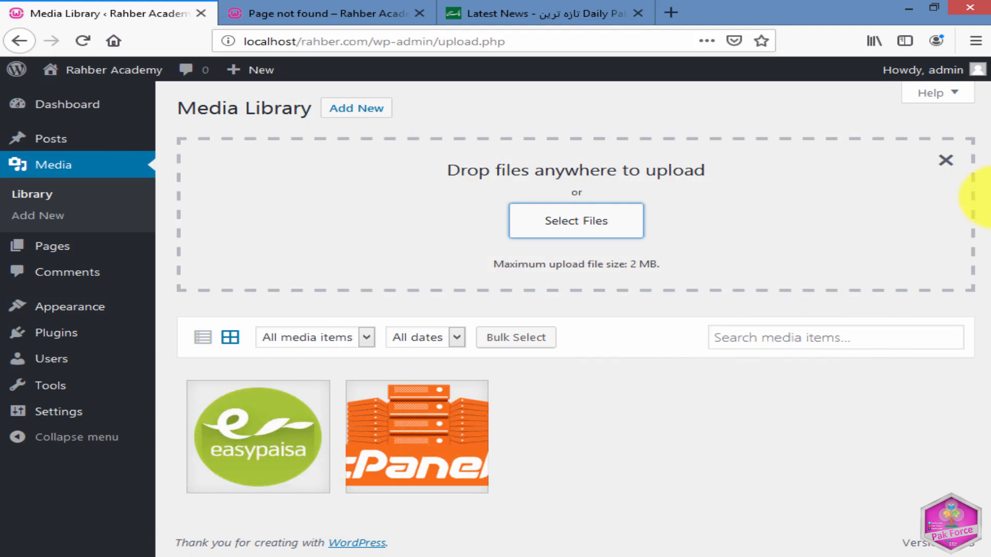
click(946, 162)
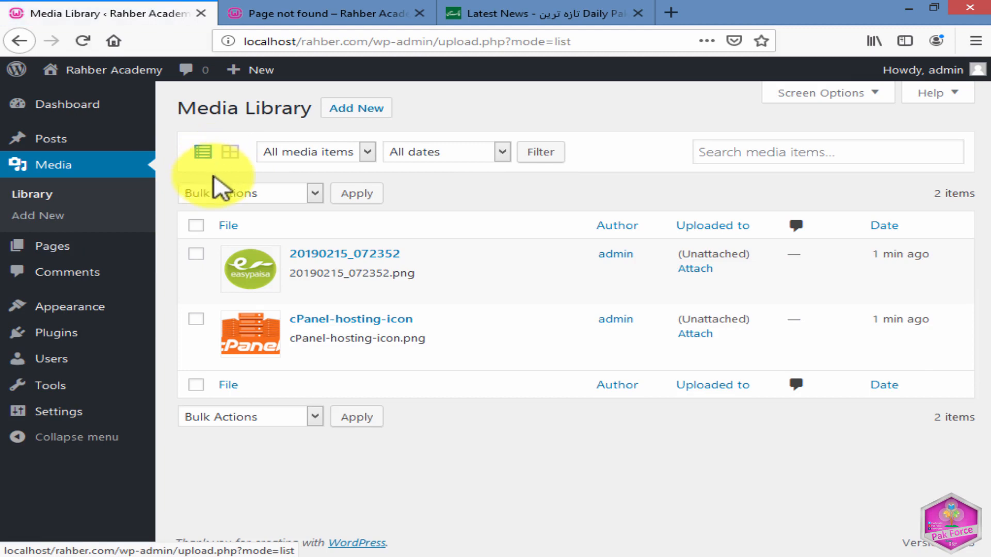
Compare the library's grid and list views, and with all files selected in the list, look at the available bulk actions.
click(227, 154)
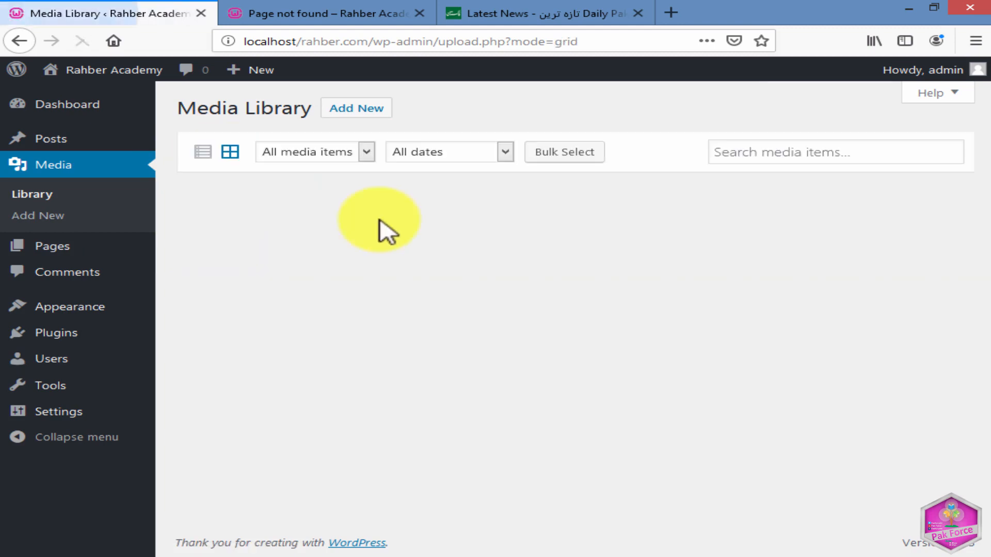
click(205, 153)
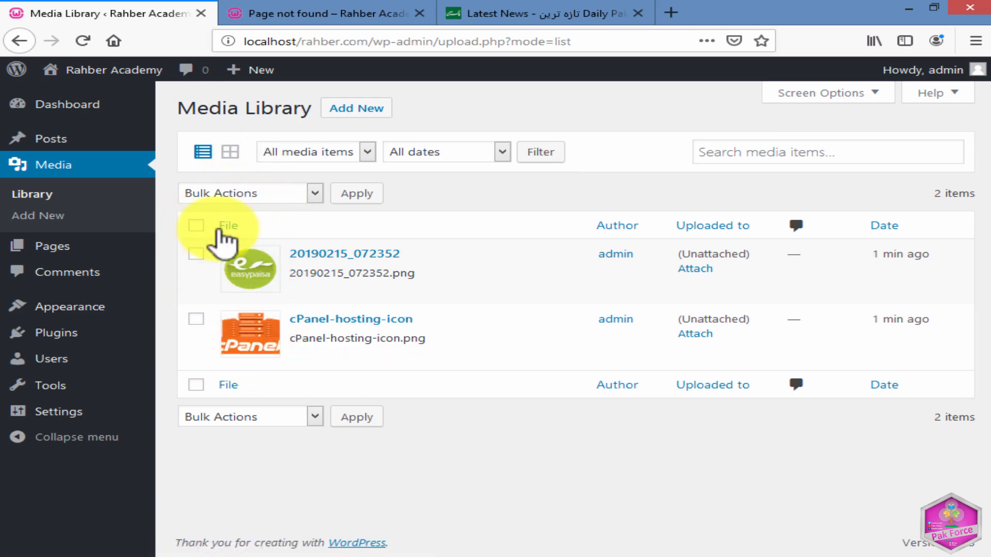
click(196, 225)
click(267, 194)
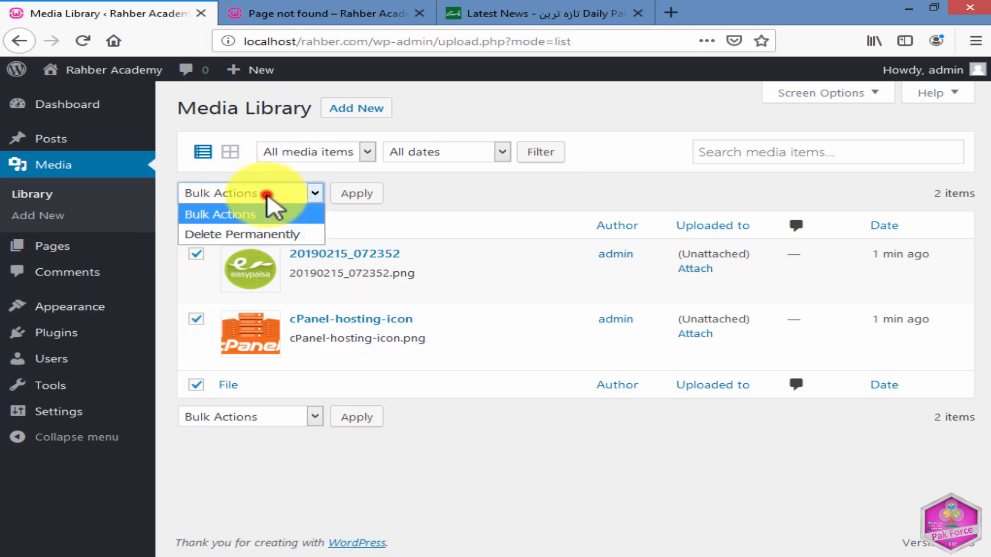
click(486, 195)
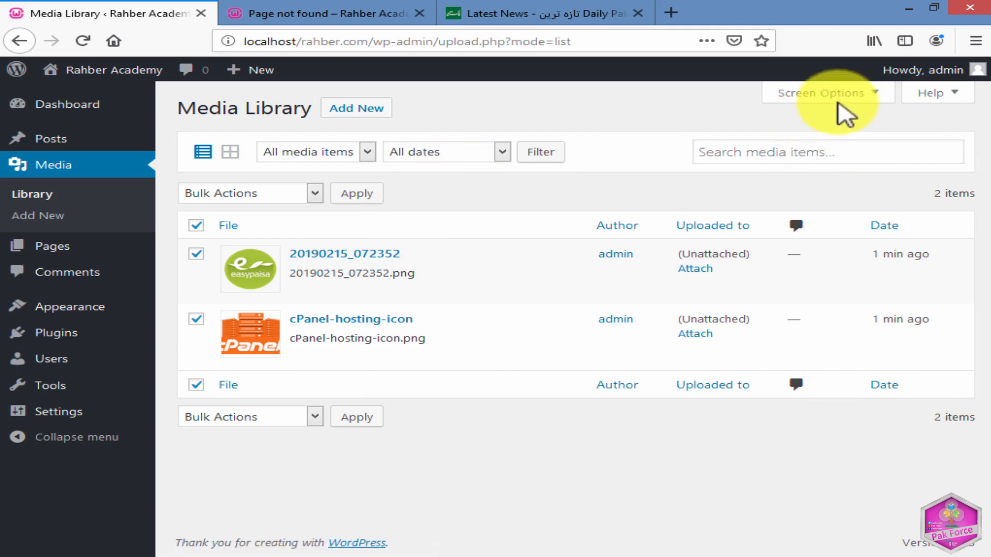
Filter the media list to Unattached files, and choose Mine as the media item filter.
click(367, 152)
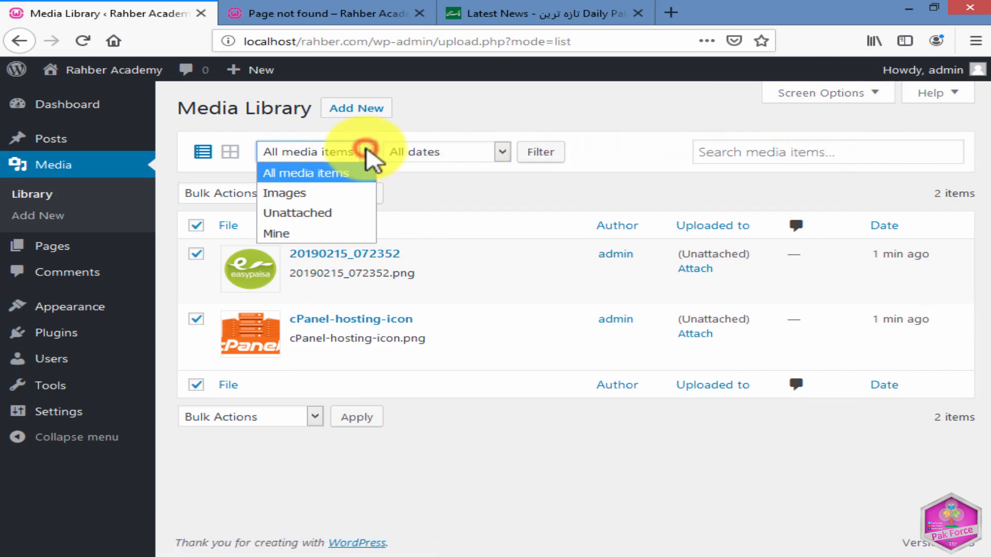
click(323, 196)
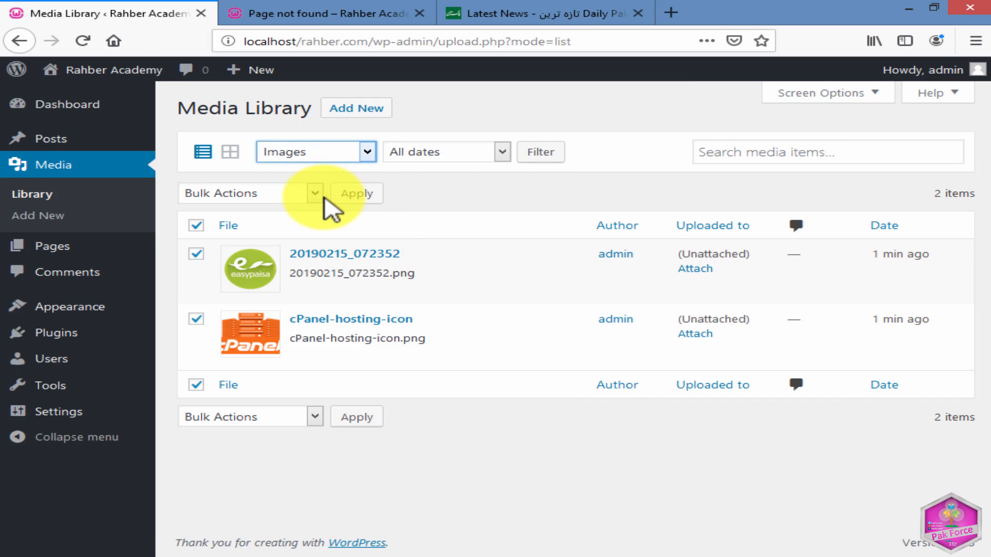
click(365, 154)
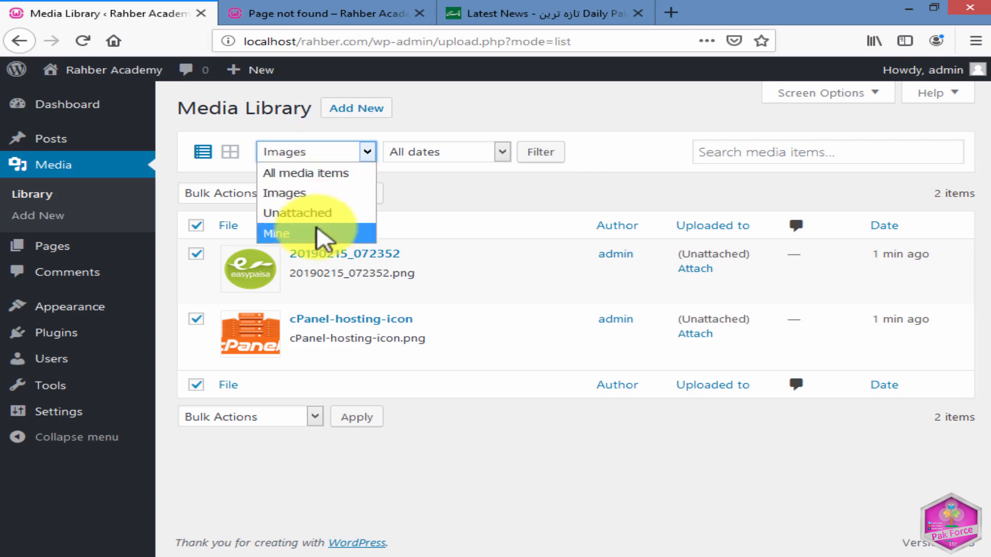
click(296, 212)
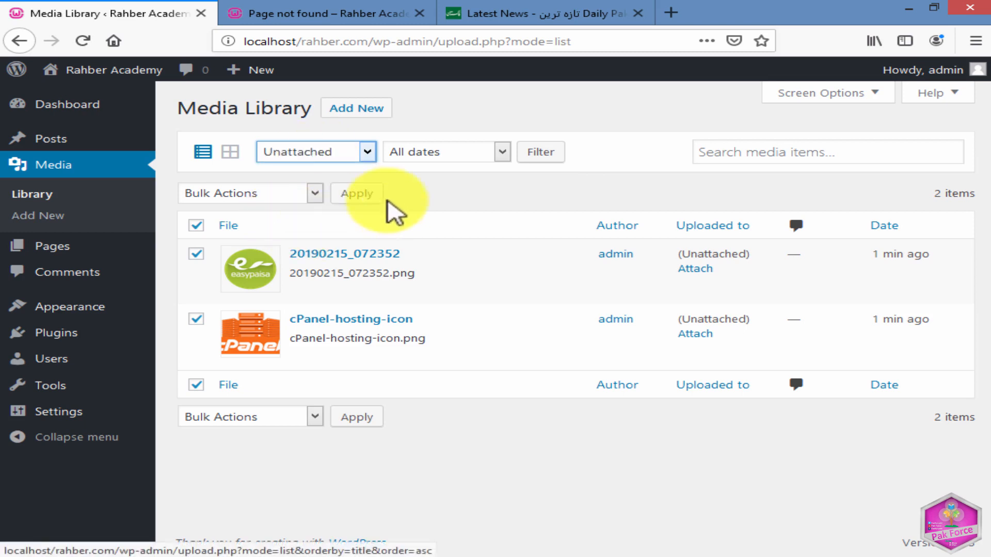
click(522, 153)
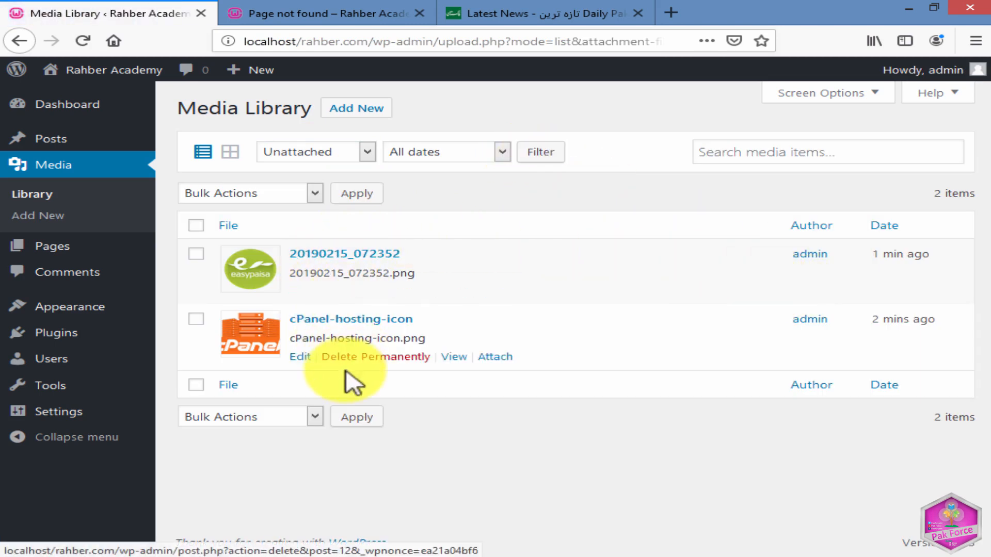
click(361, 151)
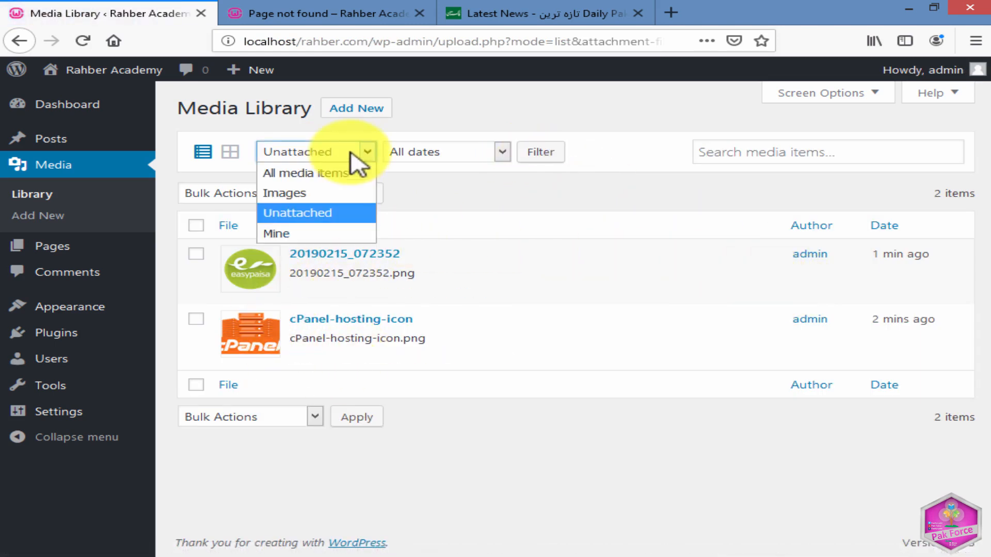
click(299, 233)
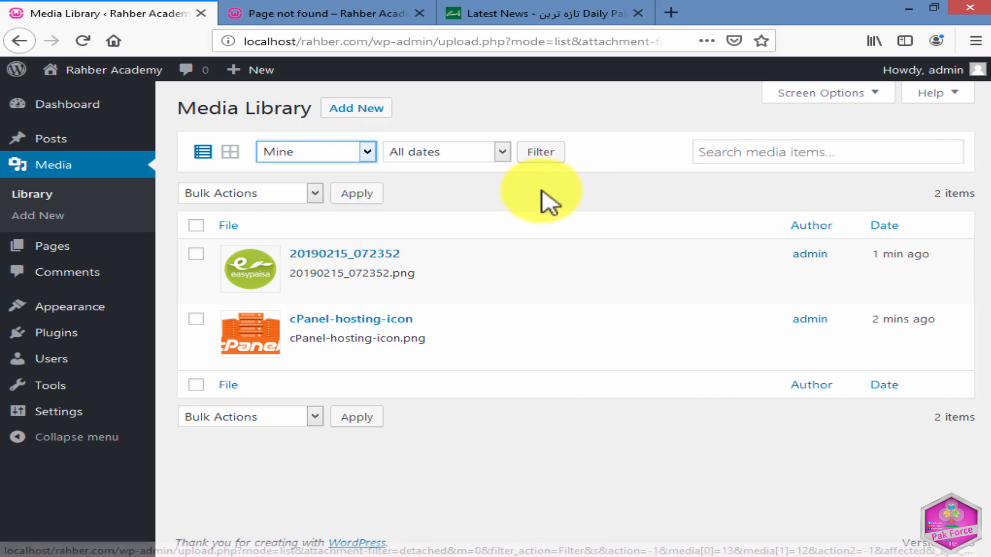
Upload the text document modified on 8/25/2019 from New folder in mix data on drive G as new media.
click(347, 111)
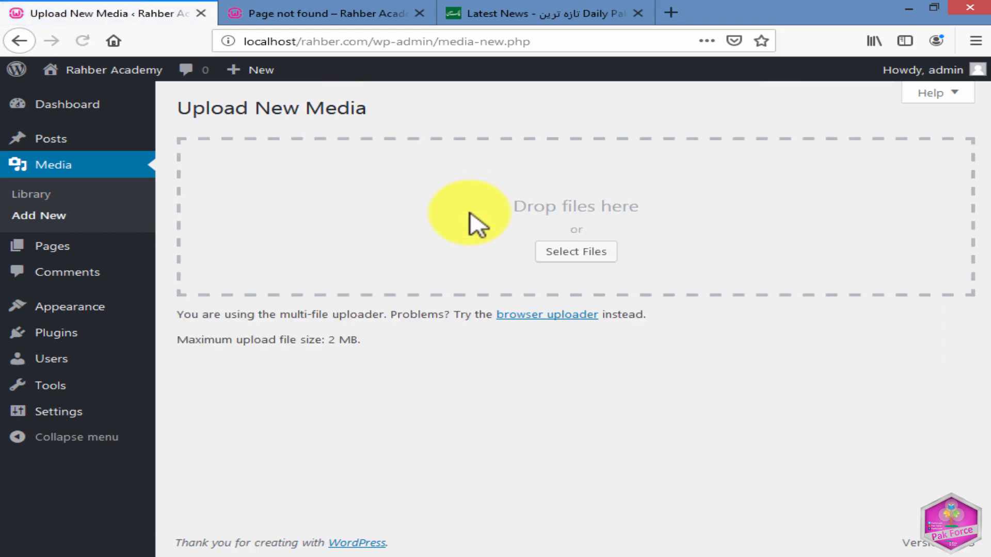
click(595, 247)
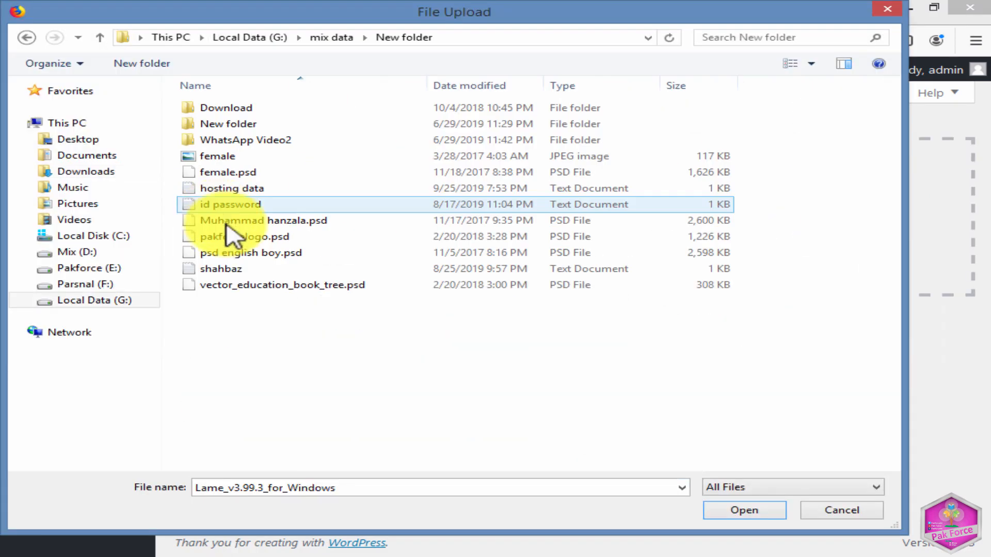
click(247, 287)
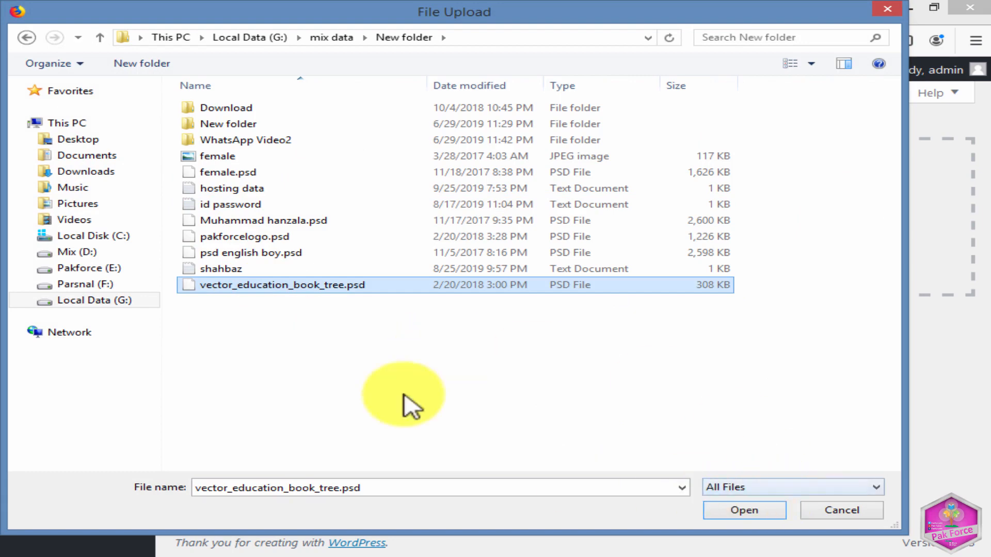
click(239, 269)
click(744, 509)
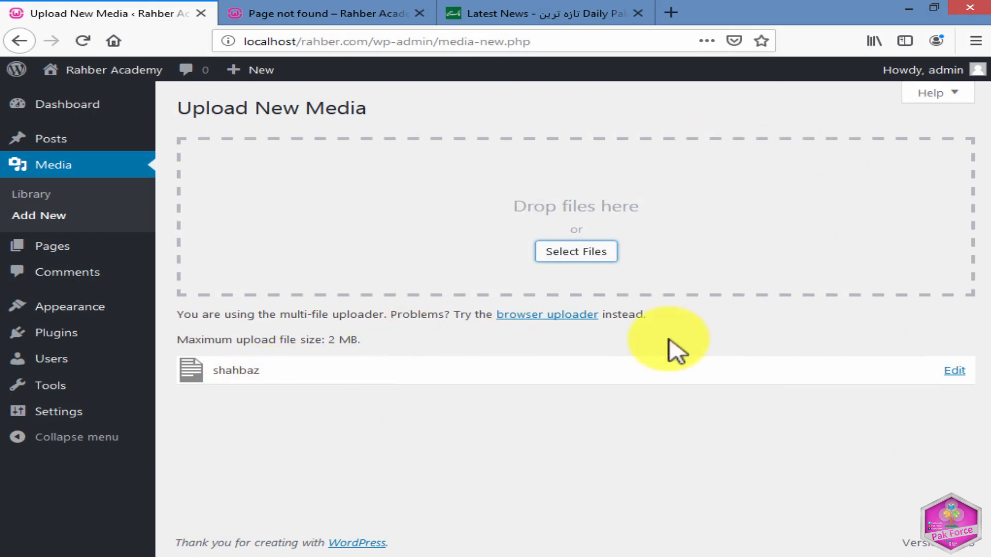
Switch to the browser uploader, look at its file picker, and try an upload without choosing a file.
click(537, 314)
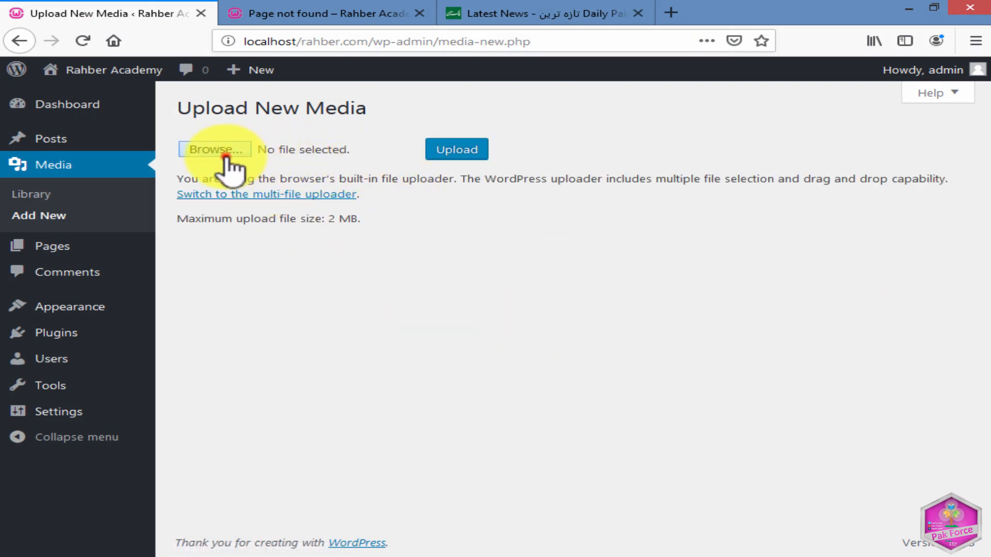
click(226, 153)
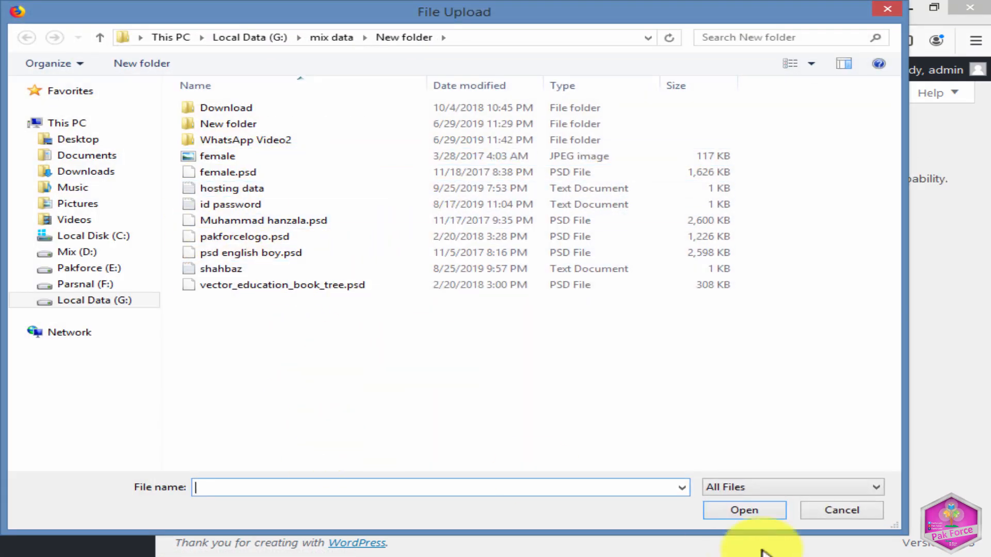
click(814, 515)
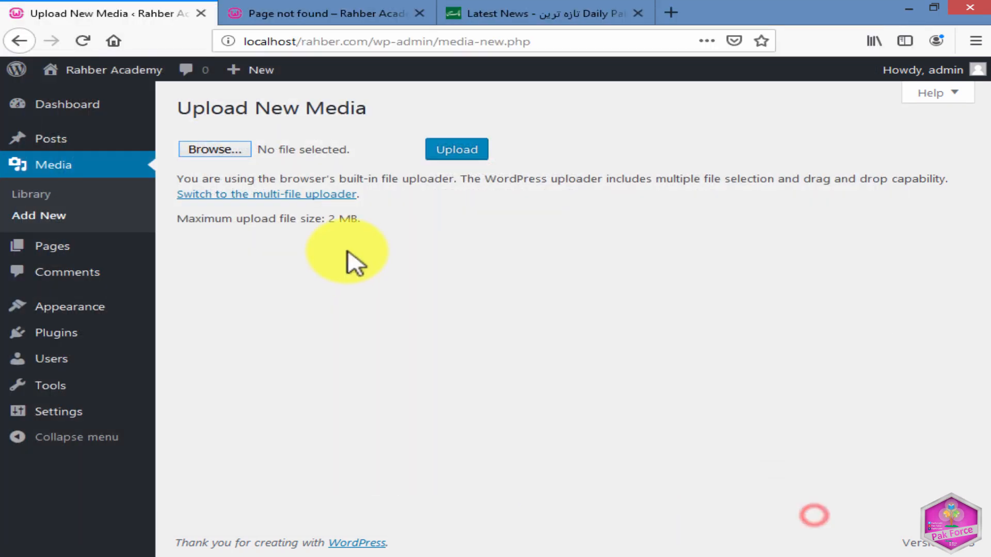
click(447, 150)
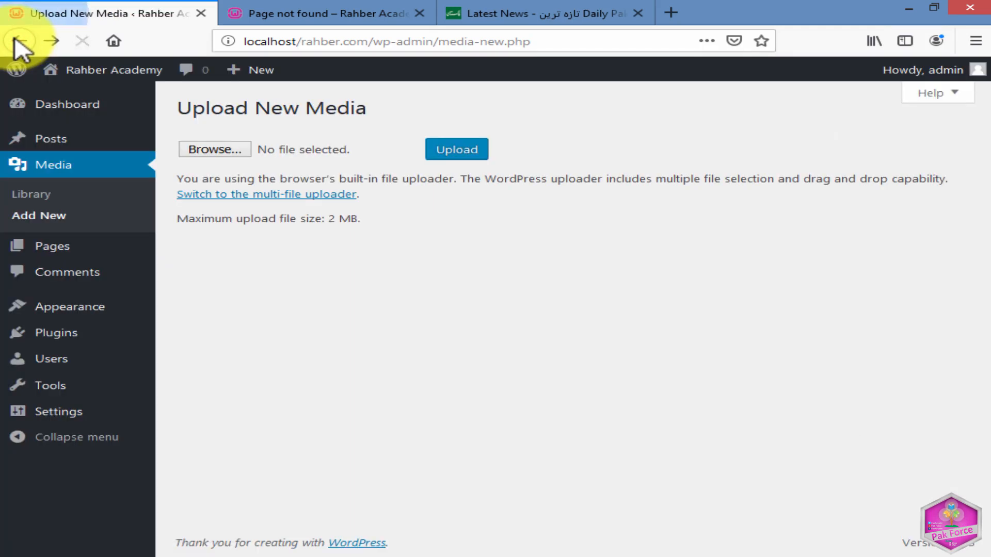
Return to the media library and filter the list to show only Images.
click(40, 194)
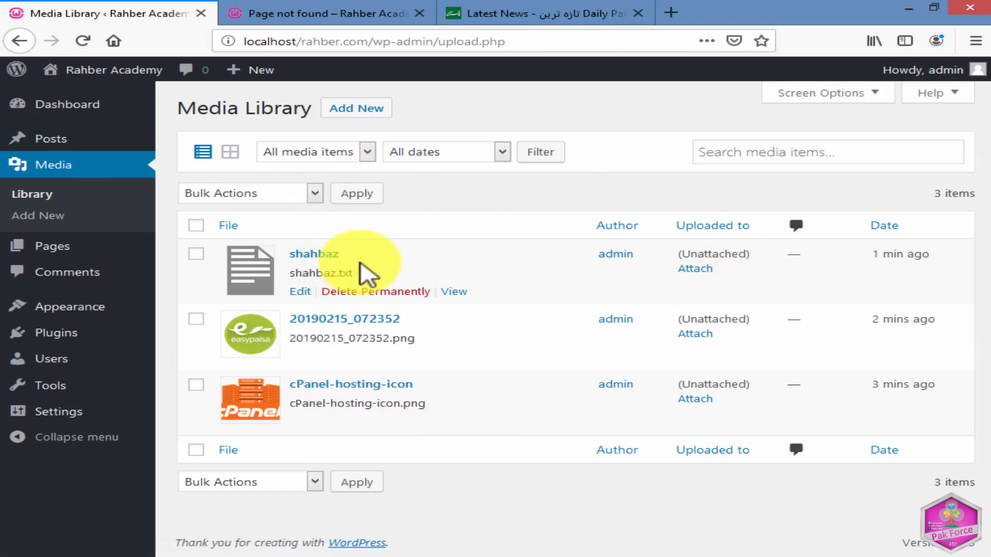
click(314, 153)
click(320, 193)
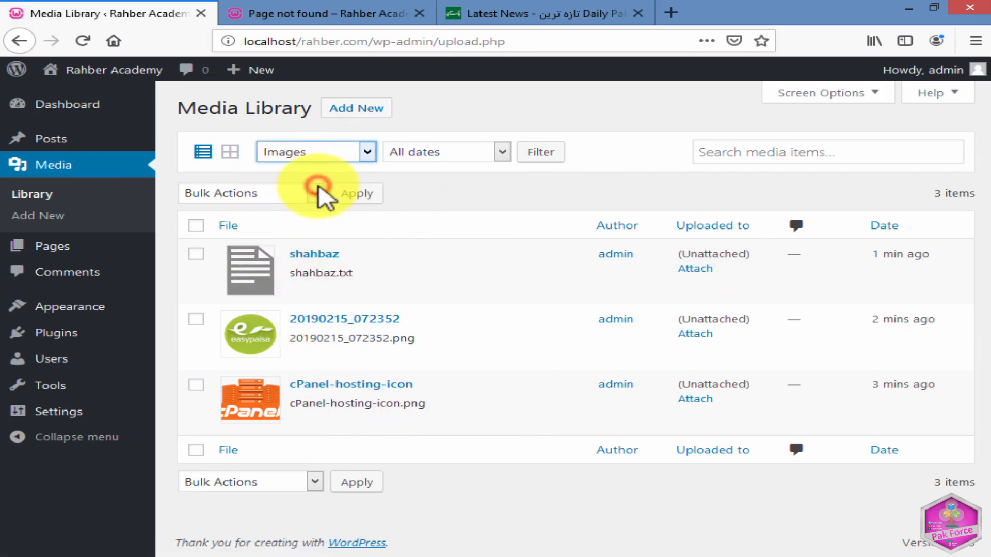
click(562, 151)
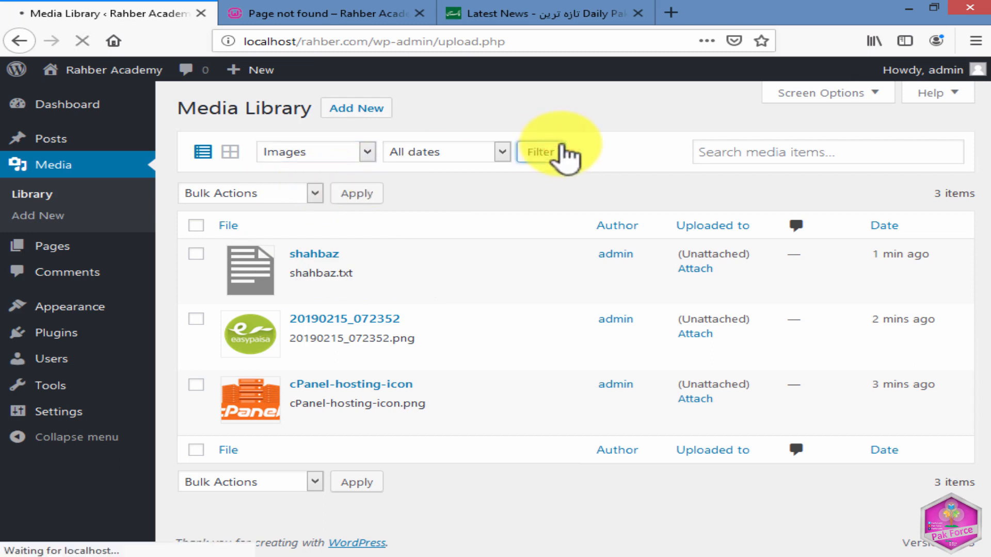
Filter the media list by Unattached, and filter it by Mine.
click(338, 152)
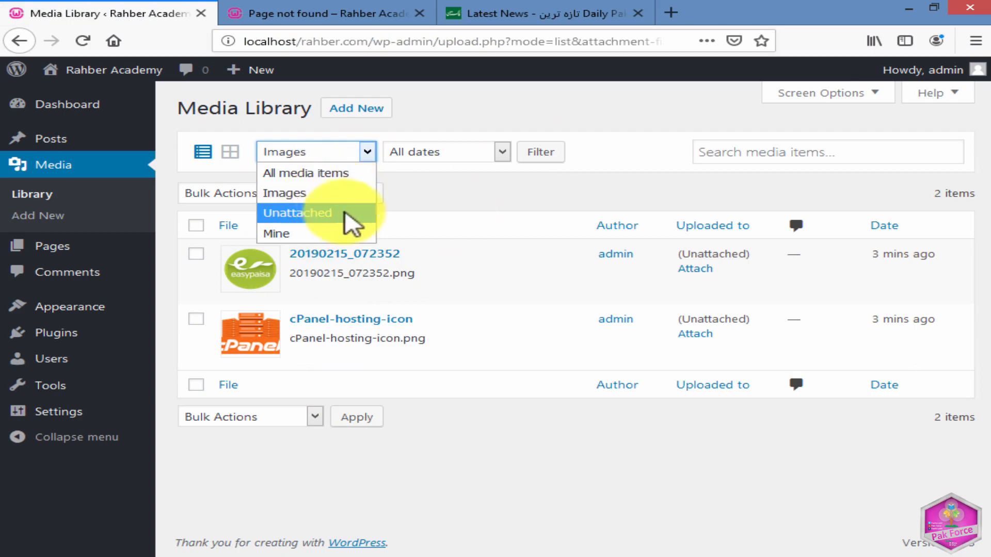
click(290, 218)
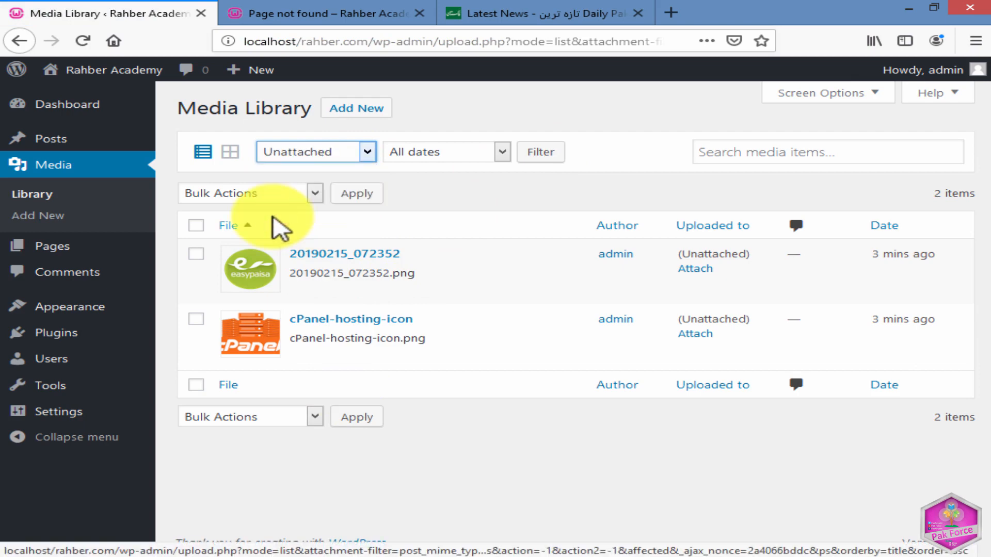
click(533, 154)
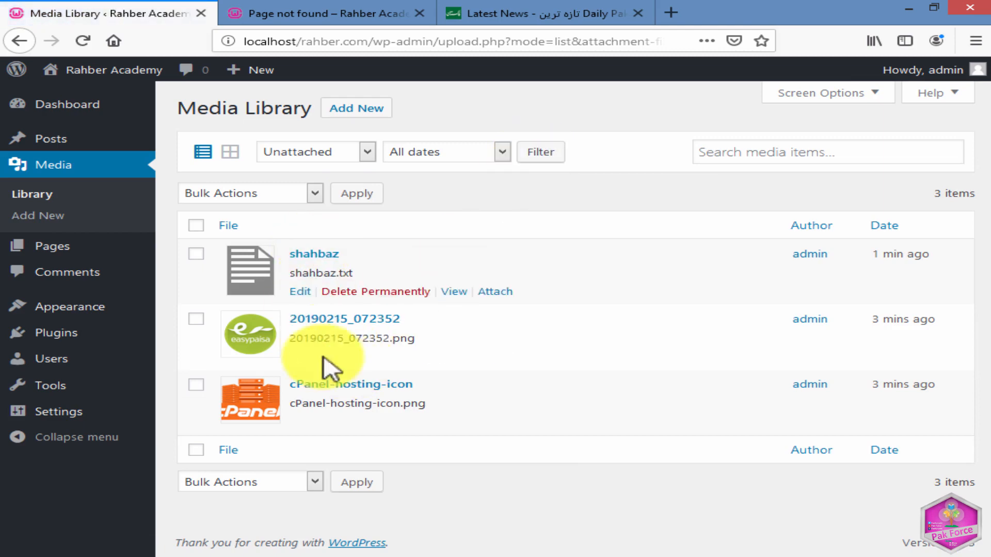
click(324, 148)
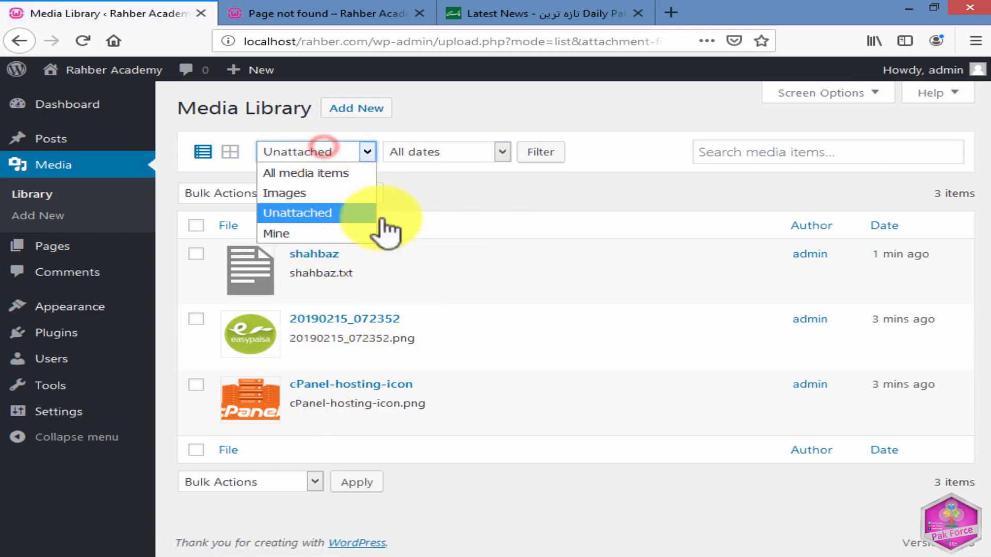
click(286, 233)
click(541, 152)
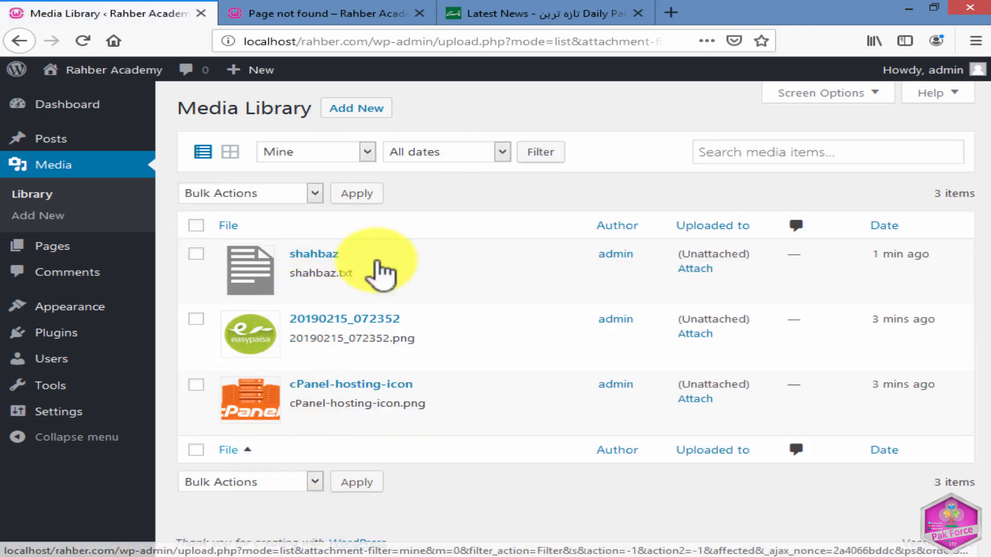
Look at the choices of the media date filter and at the media item search field.
click(356, 154)
click(428, 155)
click(424, 152)
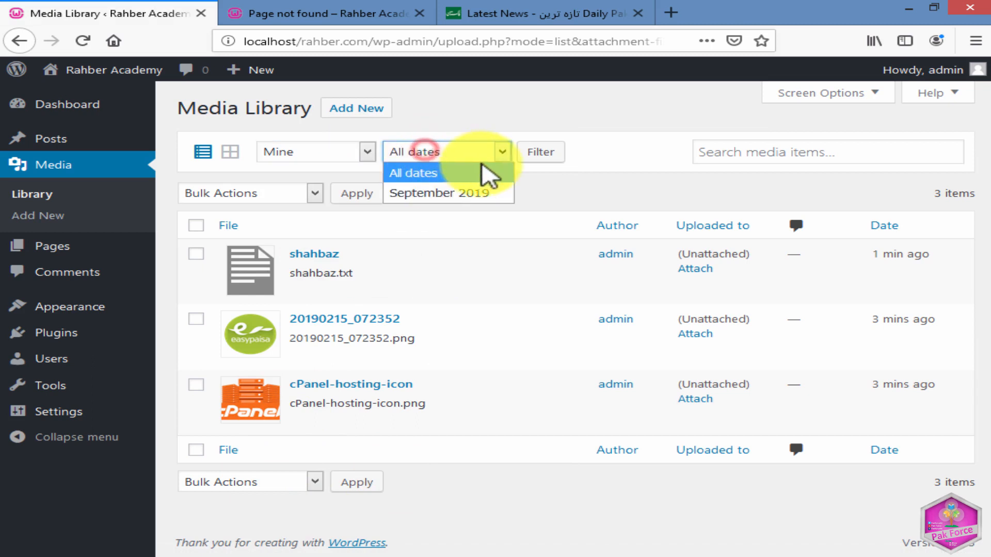
click(592, 188)
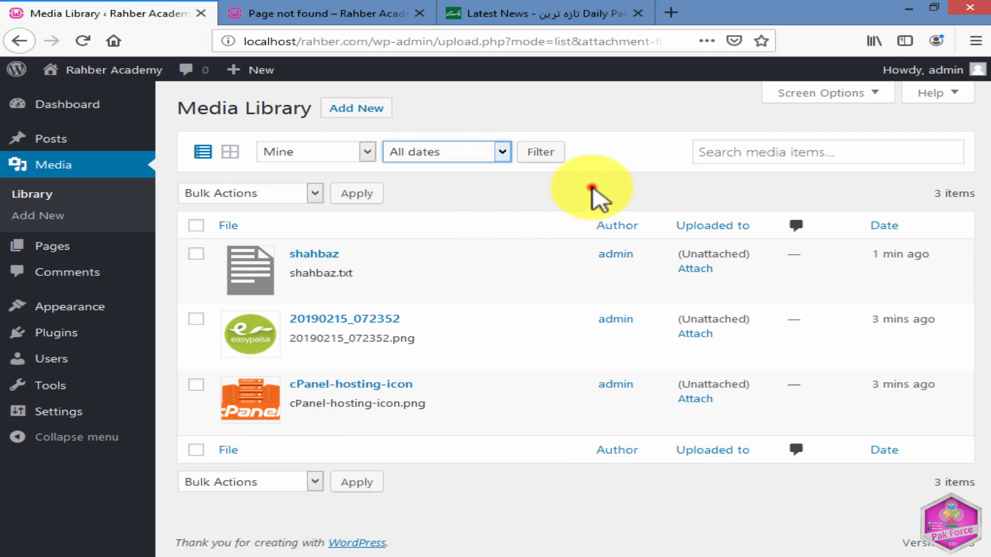
click(736, 153)
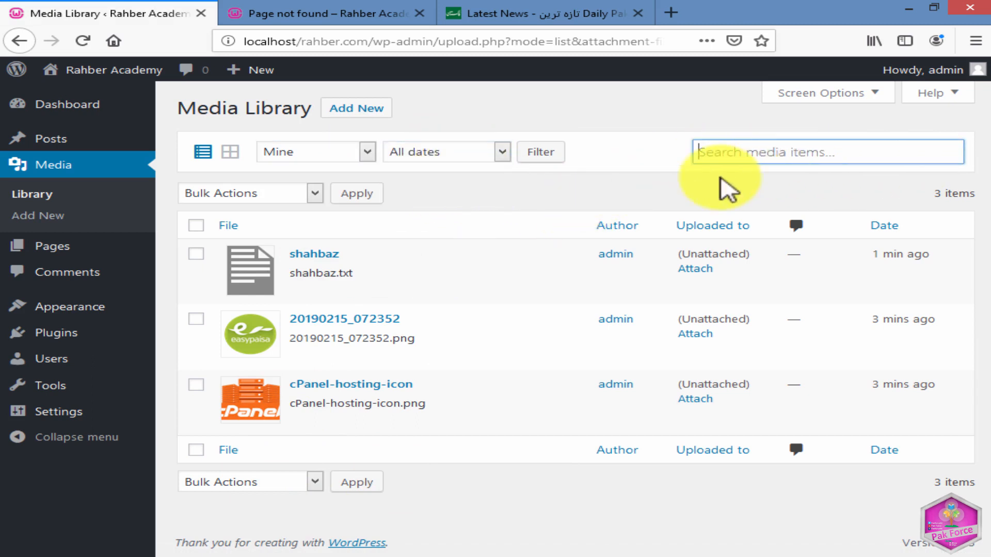
click(601, 116)
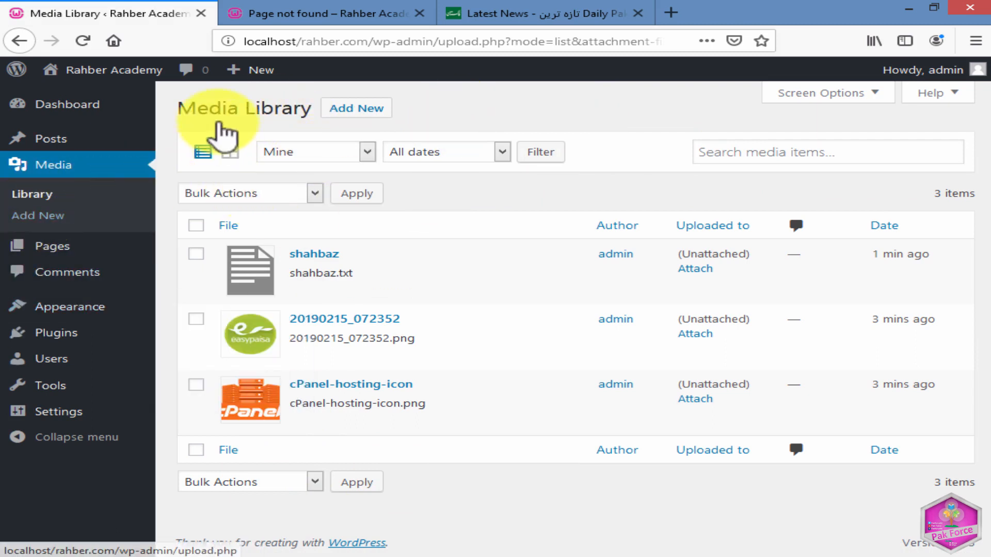
Upload the id password text document from New folder as new media with the browser uploader.
click(347, 114)
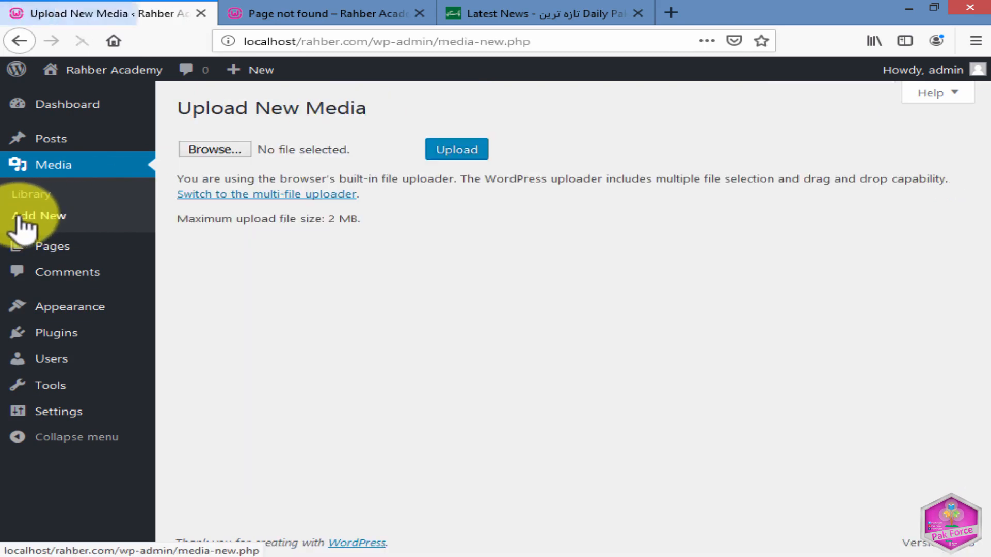
click(212, 150)
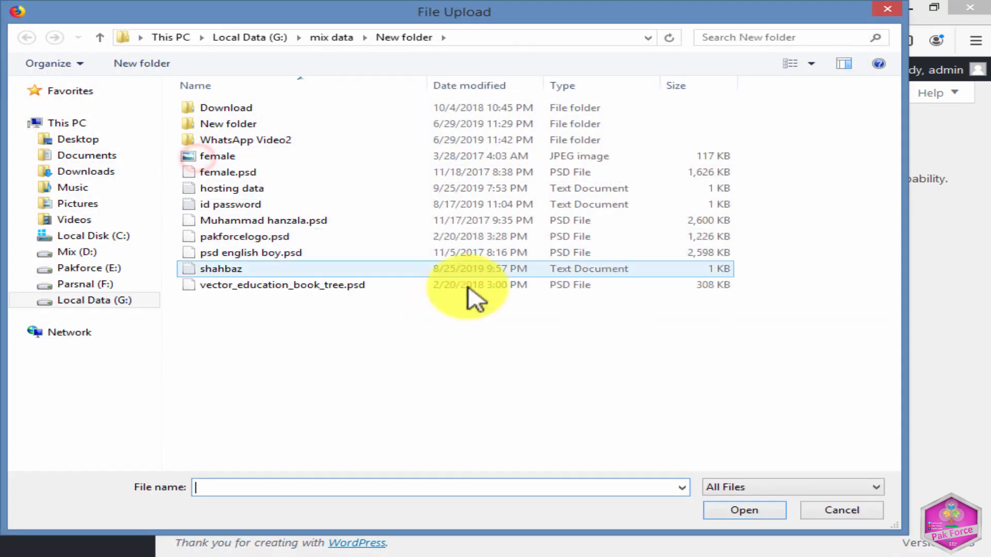
click(260, 206)
click(727, 510)
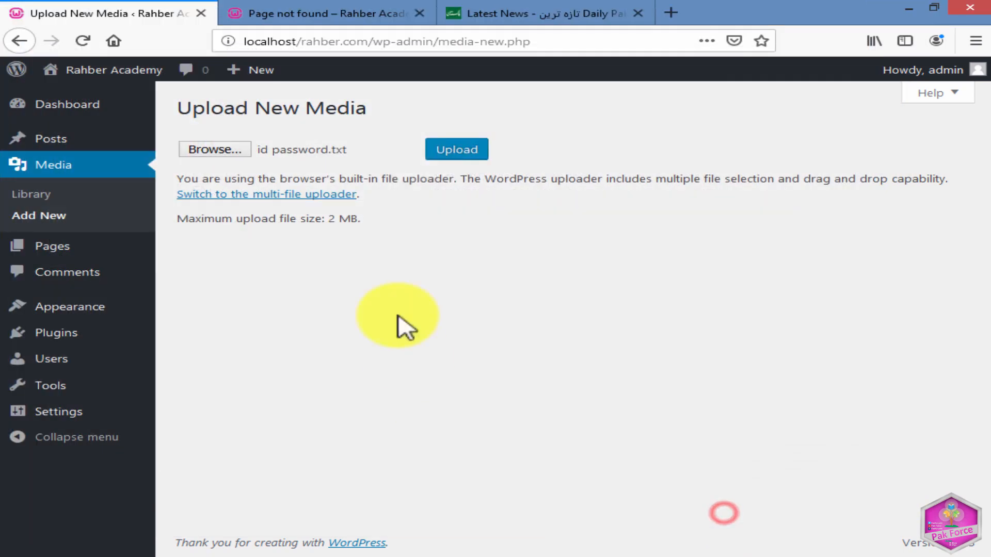
click(445, 155)
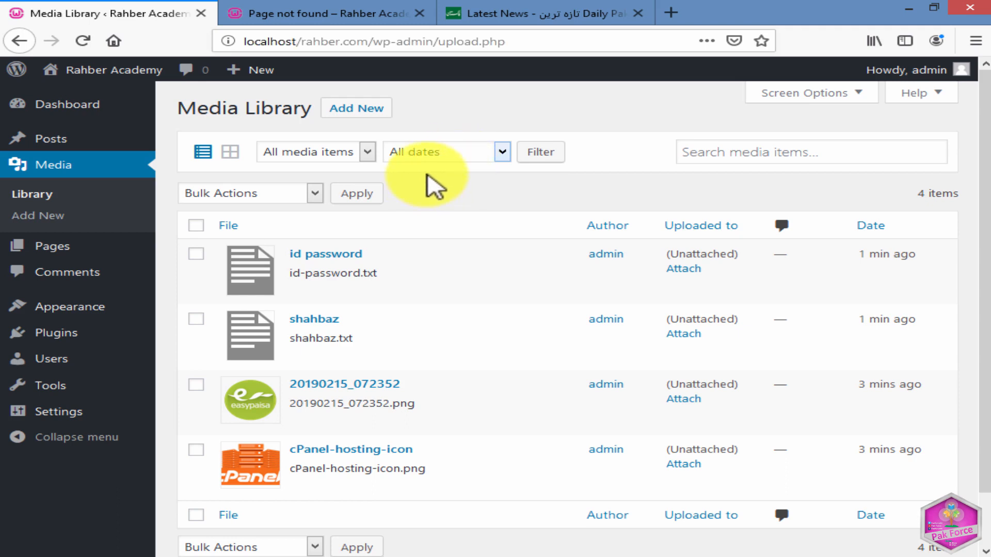
Select and deselect all media items in the list, and select only the id password file.
click(196, 225)
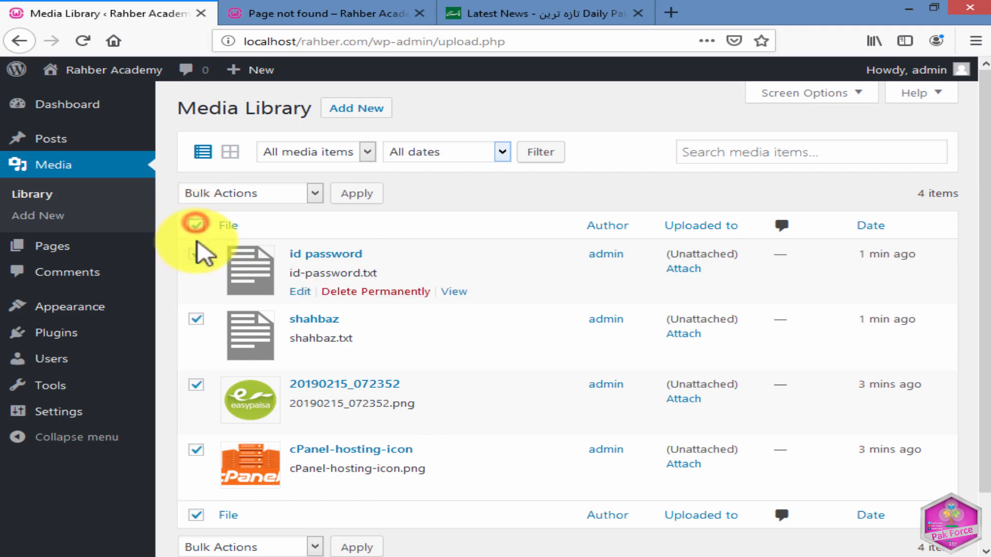
click(196, 225)
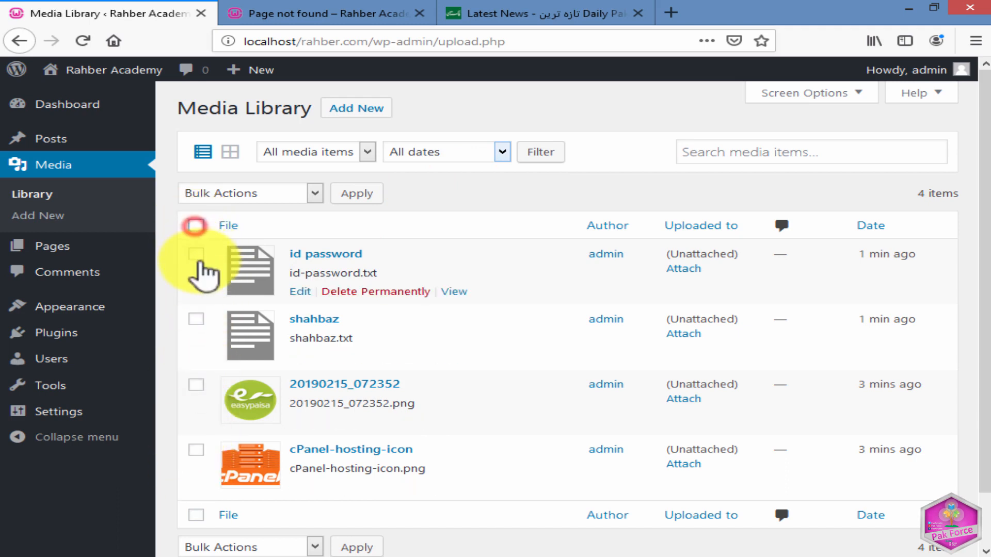
click(197, 255)
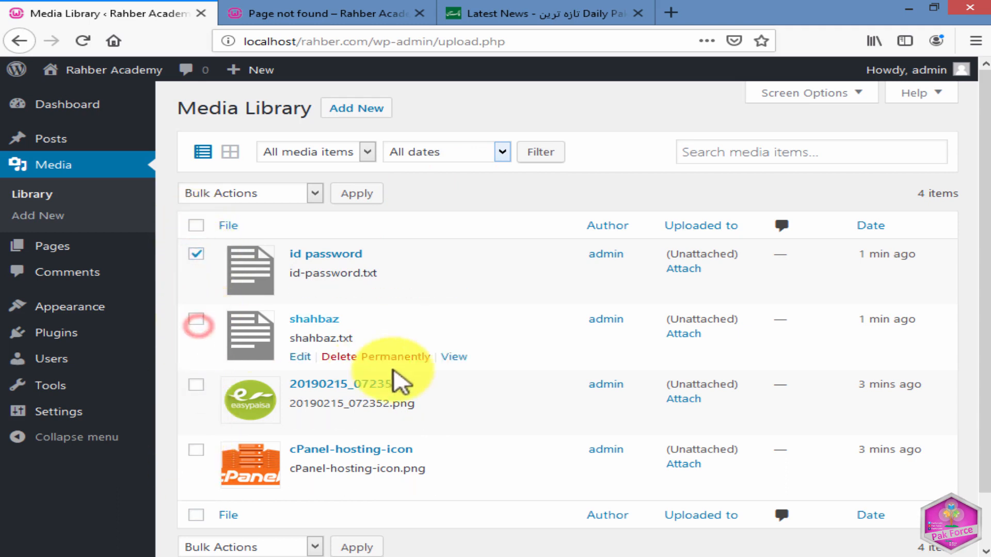
Permanently delete both text documents from the media library one by one, starting with the one below id password.
click(361, 356)
click(548, 271)
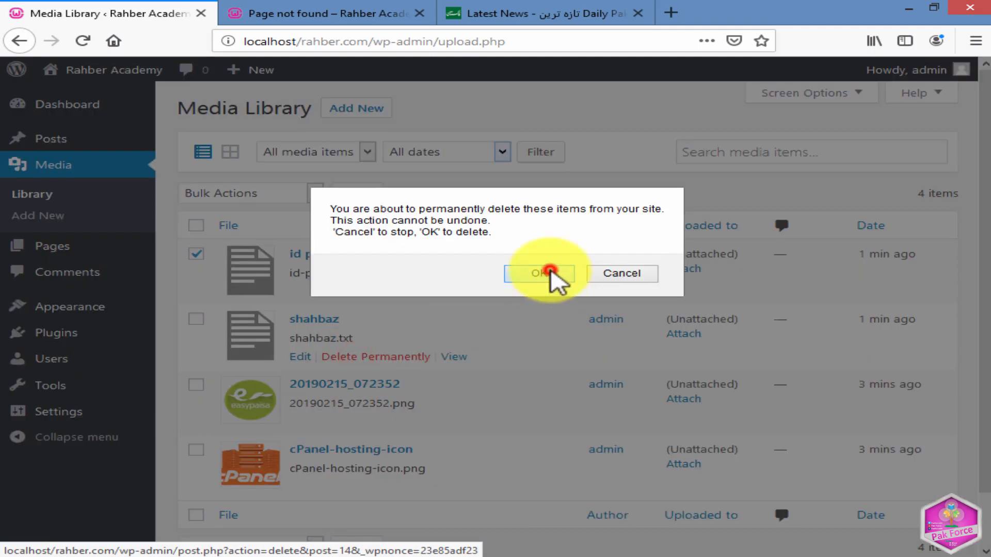
click(379, 292)
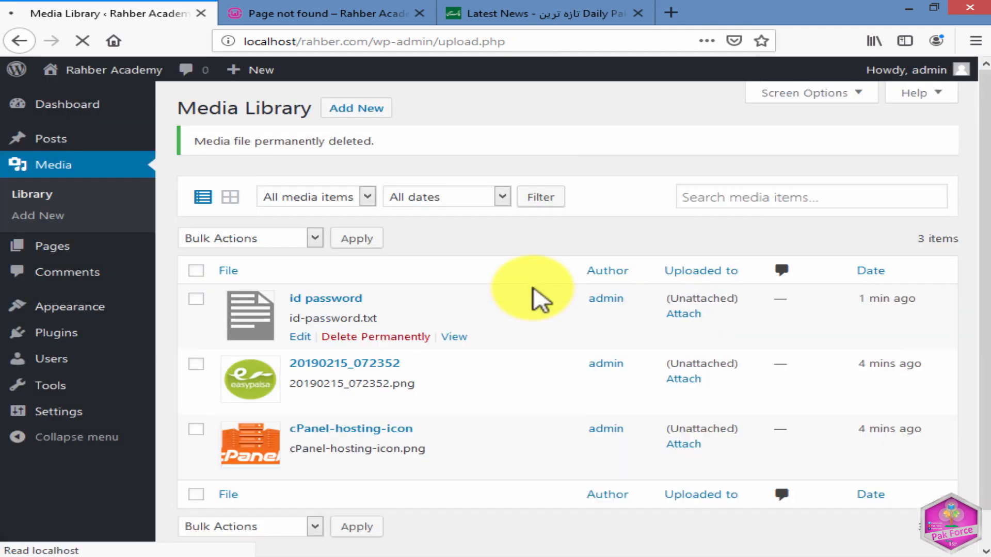
click(382, 337)
click(524, 283)
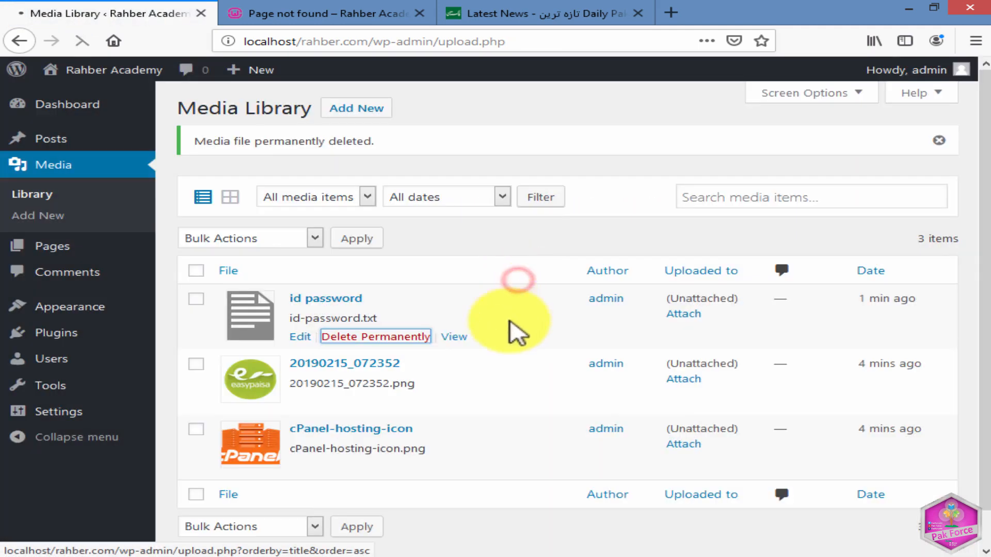